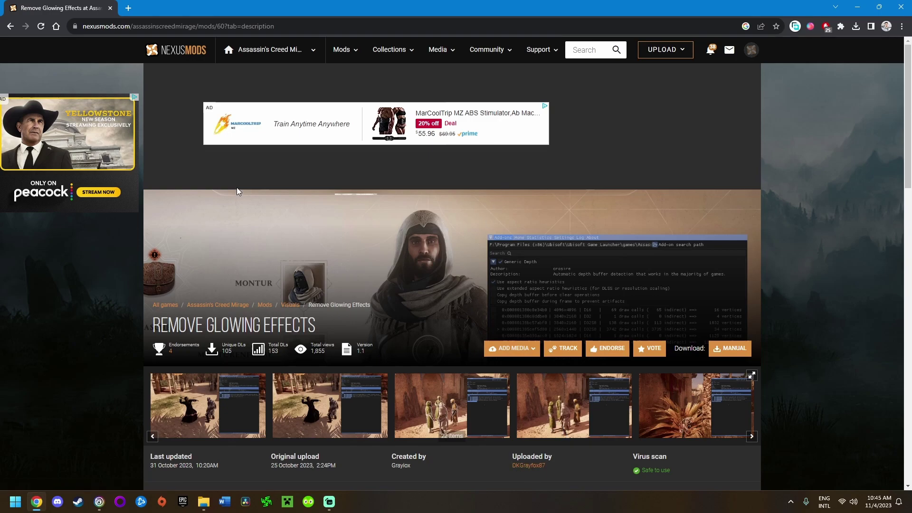
# Step: Manually download the Glowing Effects 1.2 main file from the Remove Glowing Effects mod's files, using the slow download
pyautogui.scroll(-2, 460, 246)
pyautogui.scroll(2, 463, 288)
pyautogui.click(302, 27)
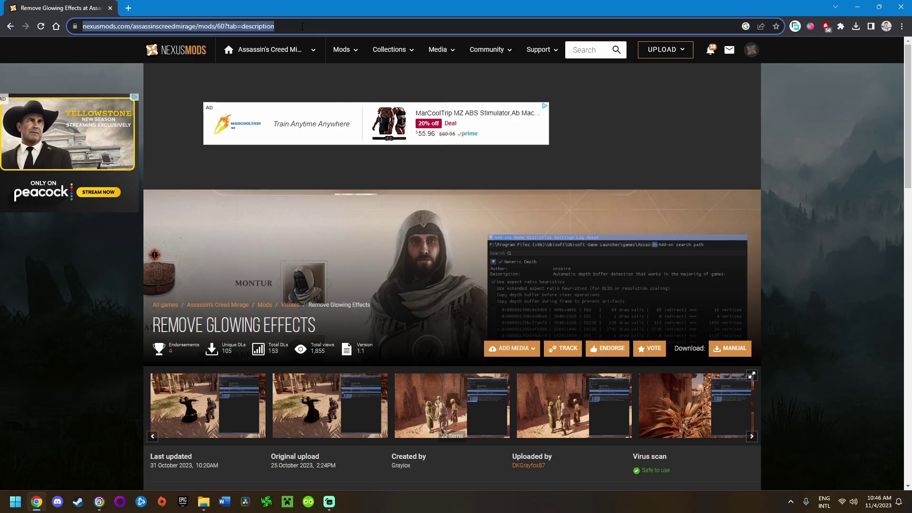
pyautogui.scroll(-4, 321, 367)
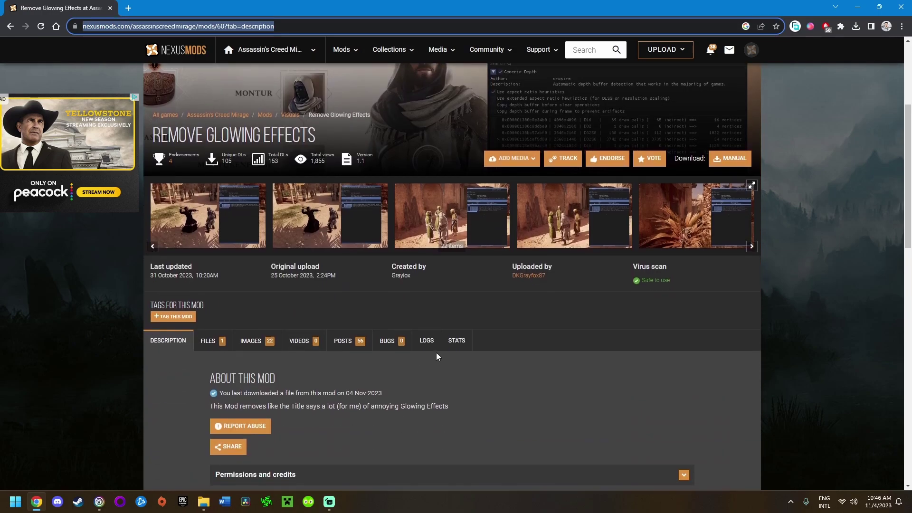
pyautogui.click(212, 348)
pyautogui.scroll(-4, 394, 288)
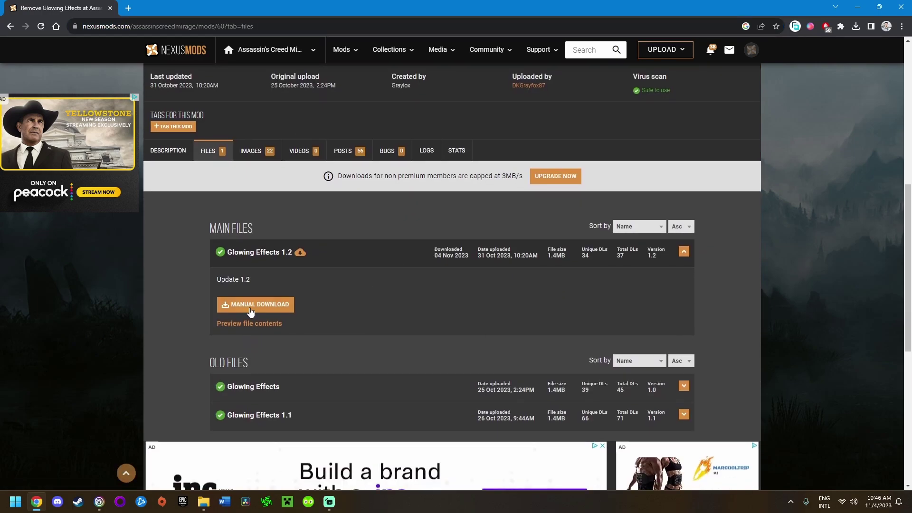
pyautogui.click(259, 305)
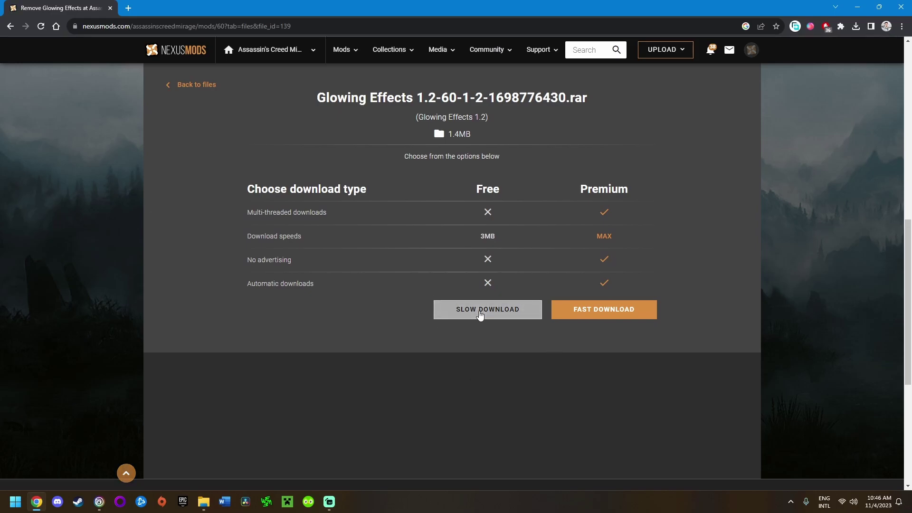
pyautogui.click(482, 310)
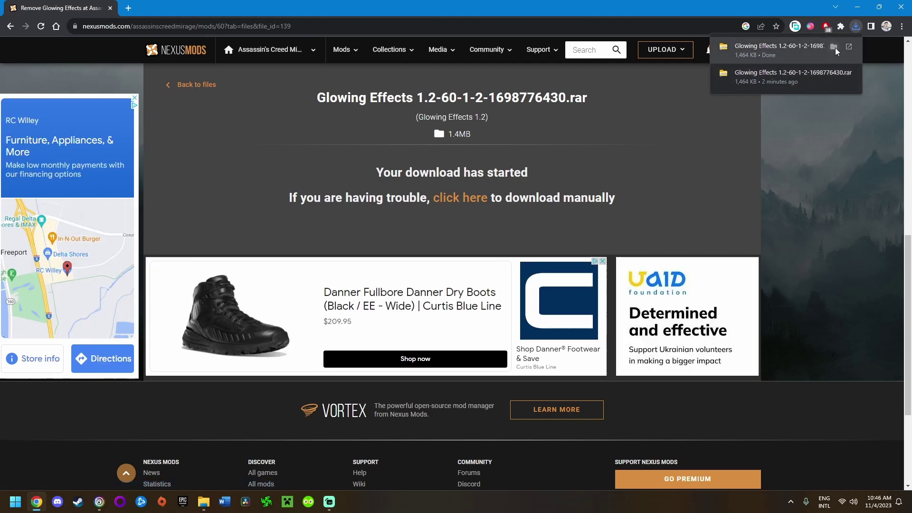
# Step: Show the downloaded Glowing Effects 1.2 archive in the Downloads folder and extract it to the suggested destination
pyautogui.rightClick(800, 45)
pyautogui.click(764, 74)
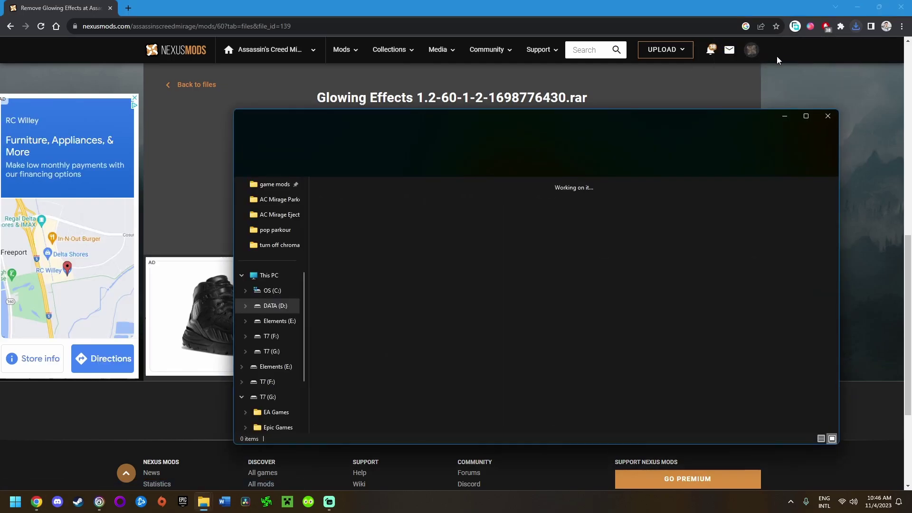
pyautogui.click(480, 261)
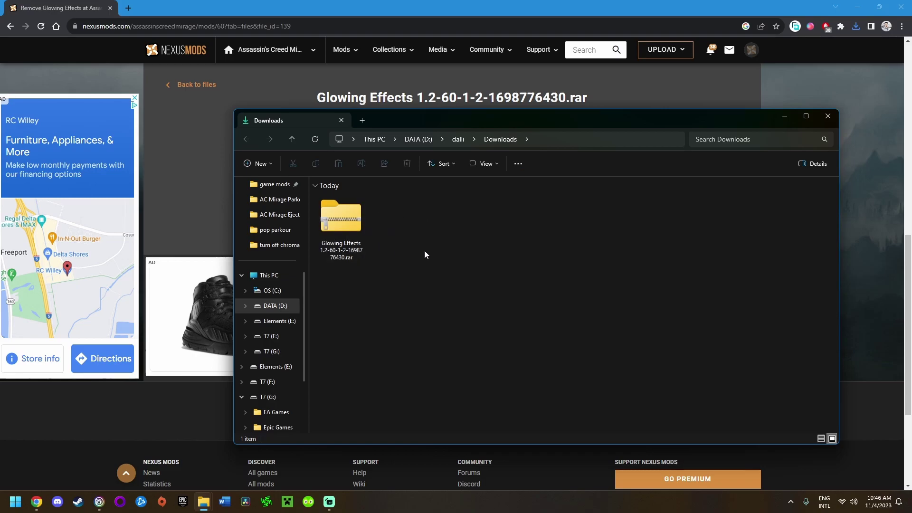
pyautogui.rightClick(342, 217)
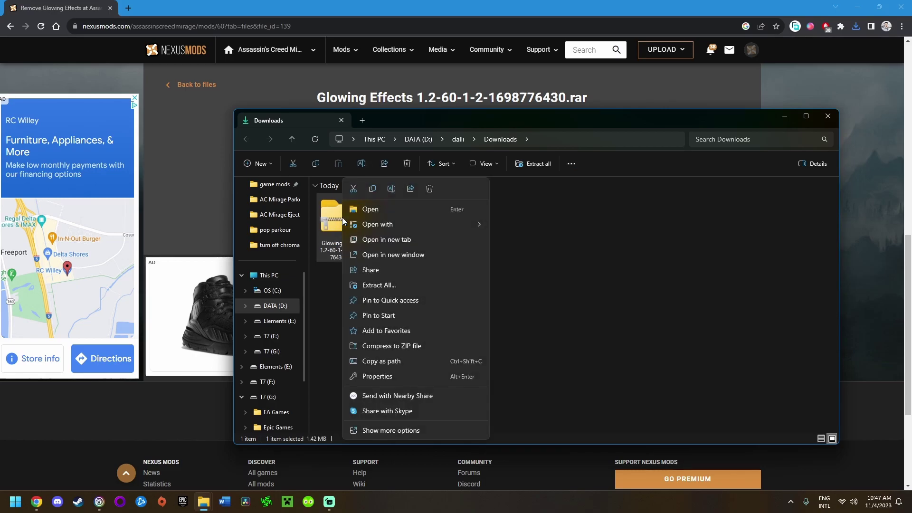
pyautogui.click(395, 286)
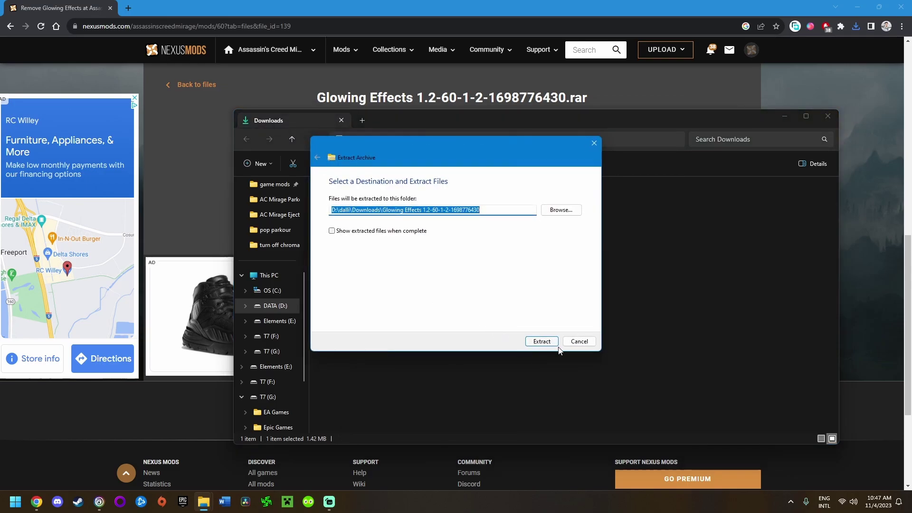
pyautogui.click(546, 342)
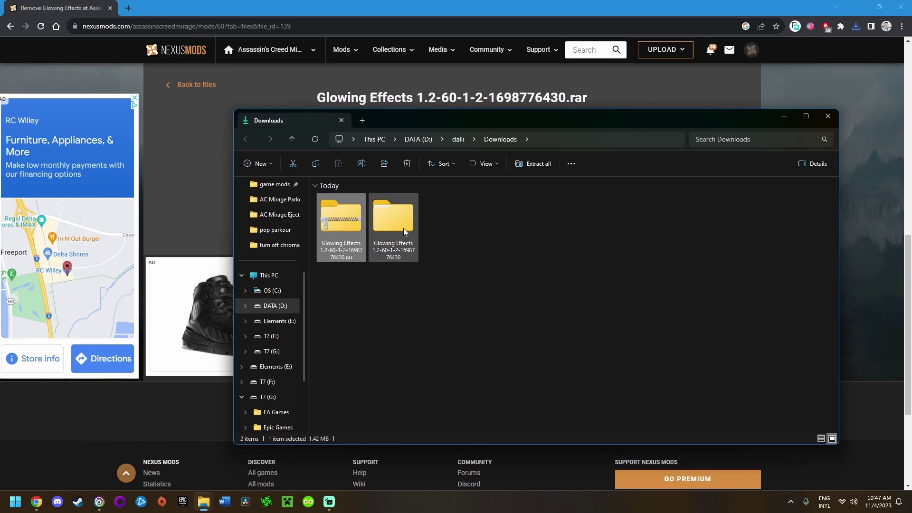
# Step: Copy all five ReShade, ShaderToggler and dxgi files from the Version 1.2 folder inside the extracted Glowing Effects folder
pyautogui.click(402, 224)
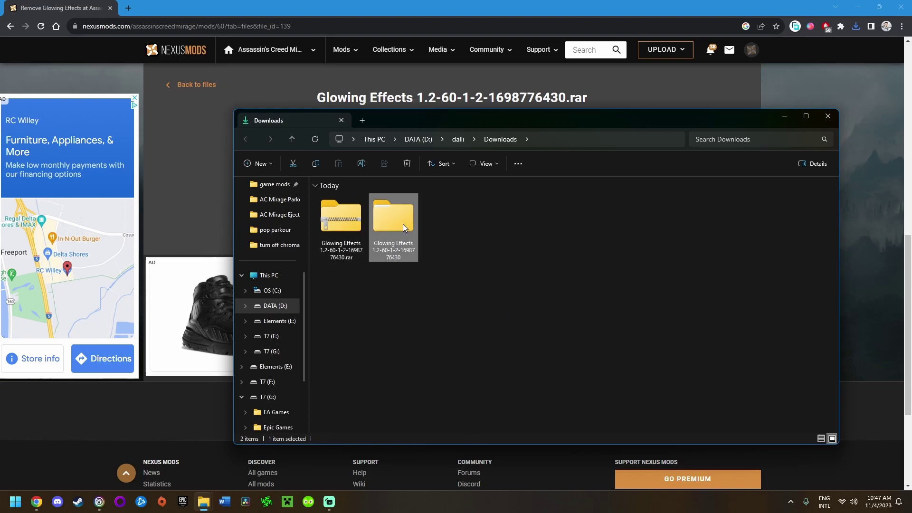
pyautogui.doubleClick(402, 224)
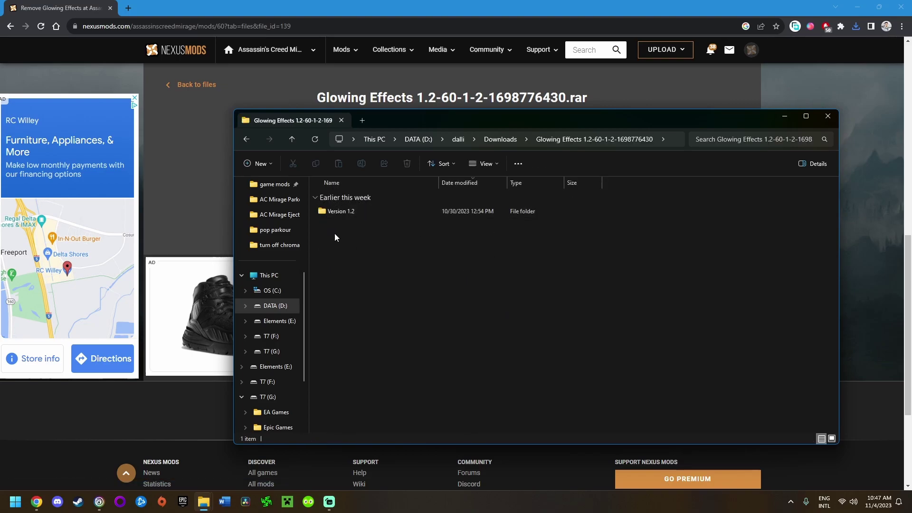
pyautogui.doubleClick(344, 212)
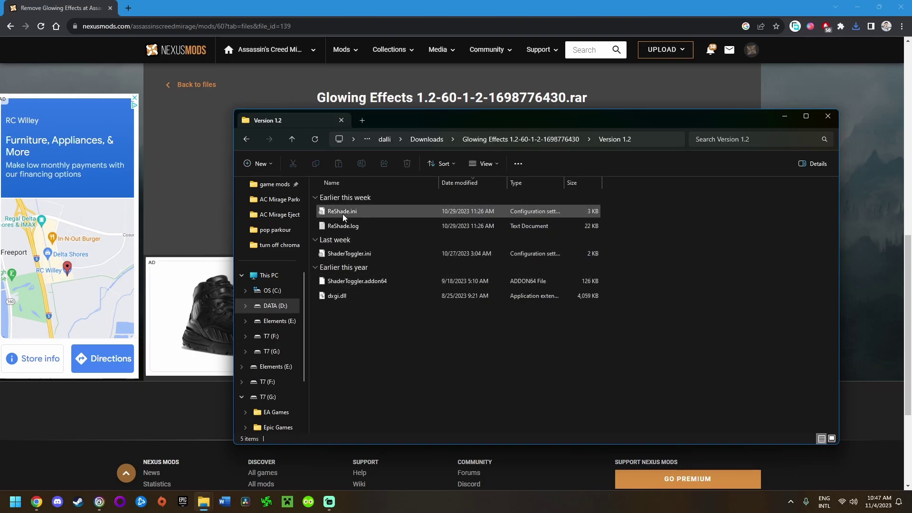
pyautogui.click(342, 295)
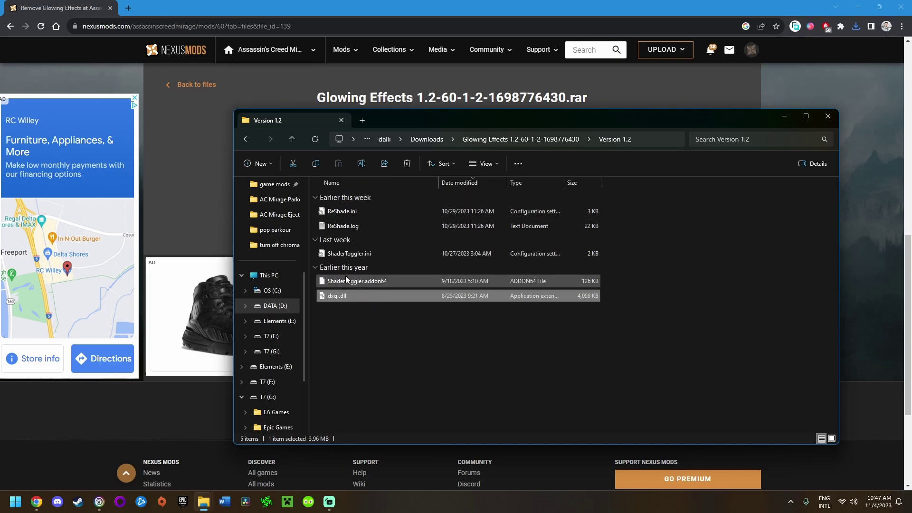
pyautogui.click(343, 209)
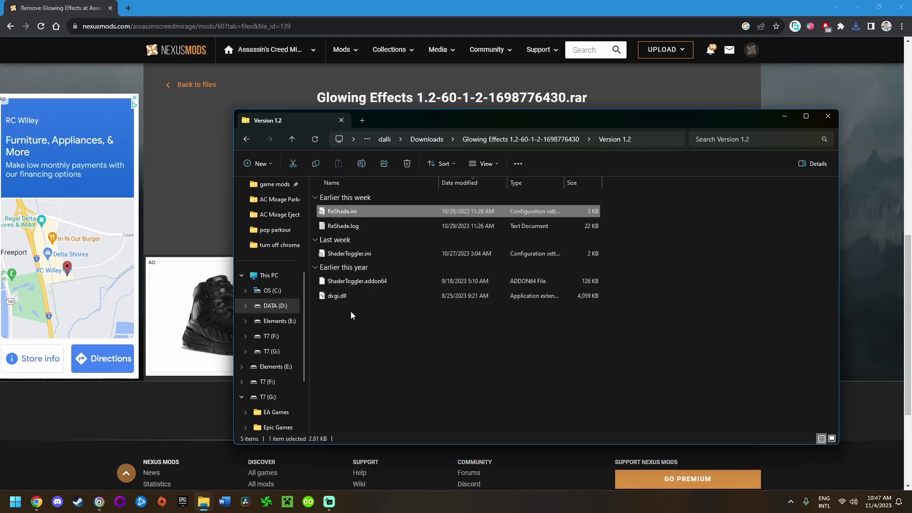
pyautogui.keyDown('shift'); pyautogui.click(337, 296); pyautogui.keyUp('shift')
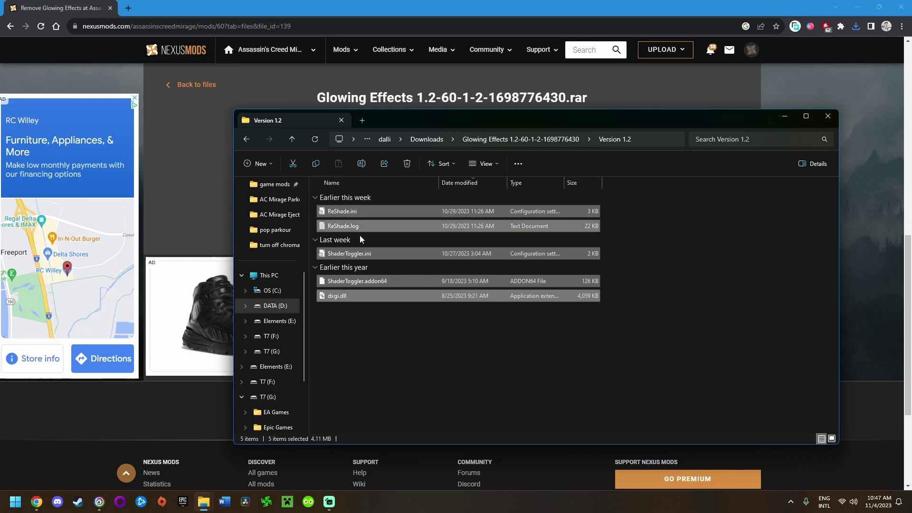
pyautogui.rightClick(339, 225)
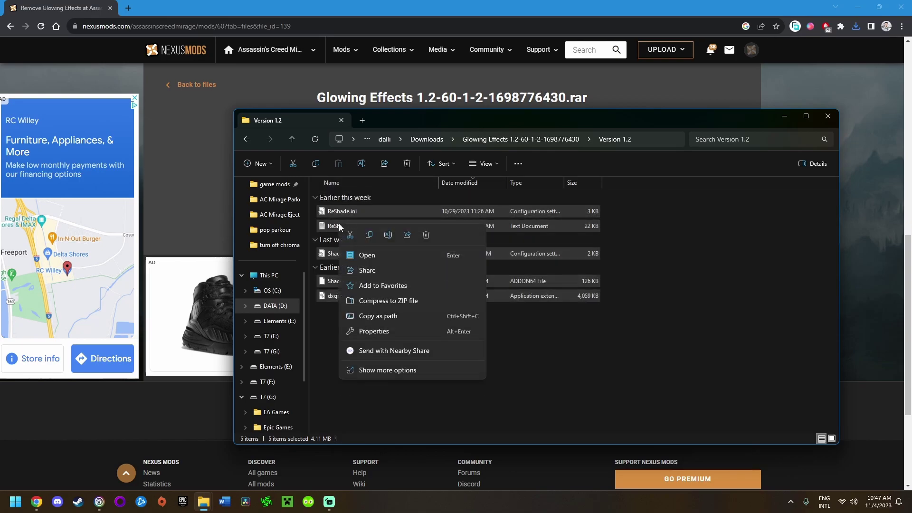
pyautogui.click(372, 235)
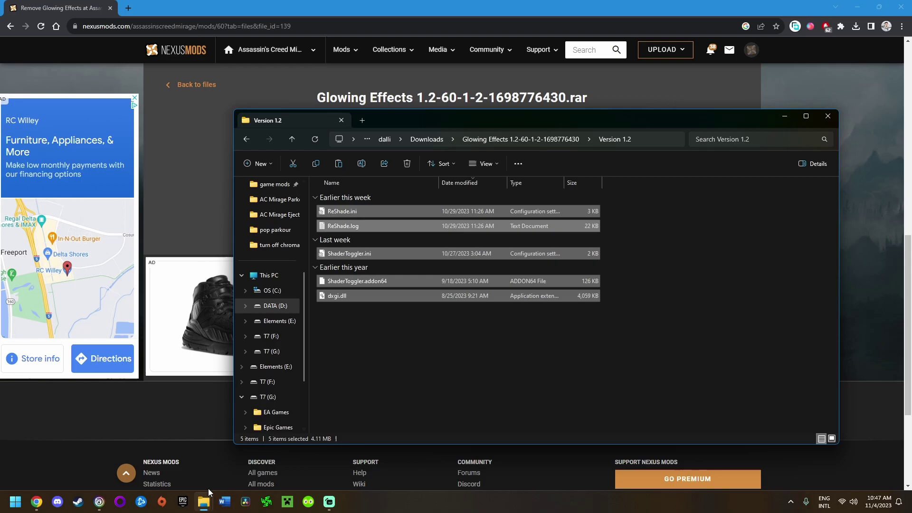
# Step: Switch to the Assassin's Creed Mirage install folder on drive G and display its full path
pyautogui.moveTo(203, 504)
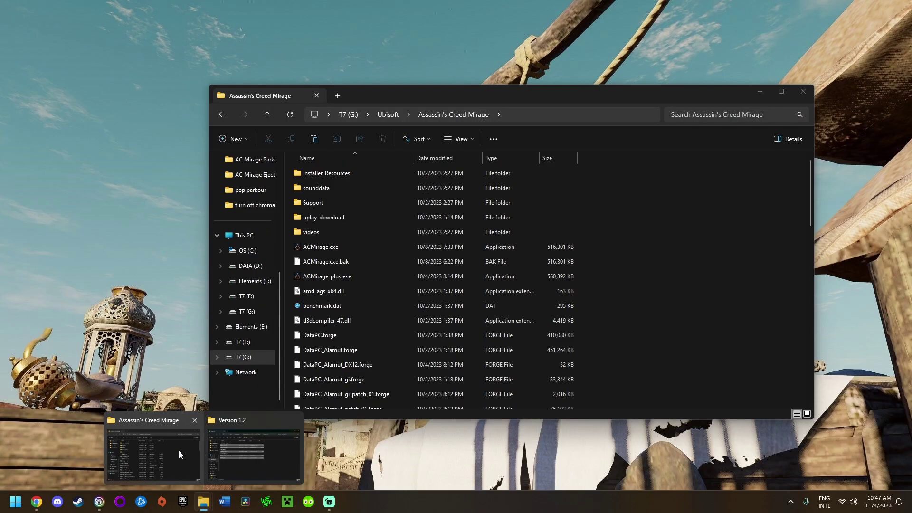
pyautogui.click(179, 450)
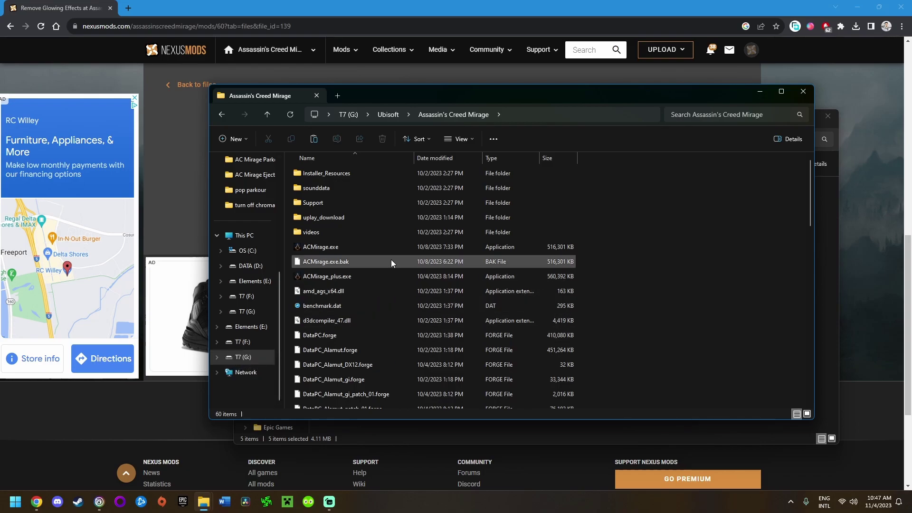
pyautogui.click(517, 115)
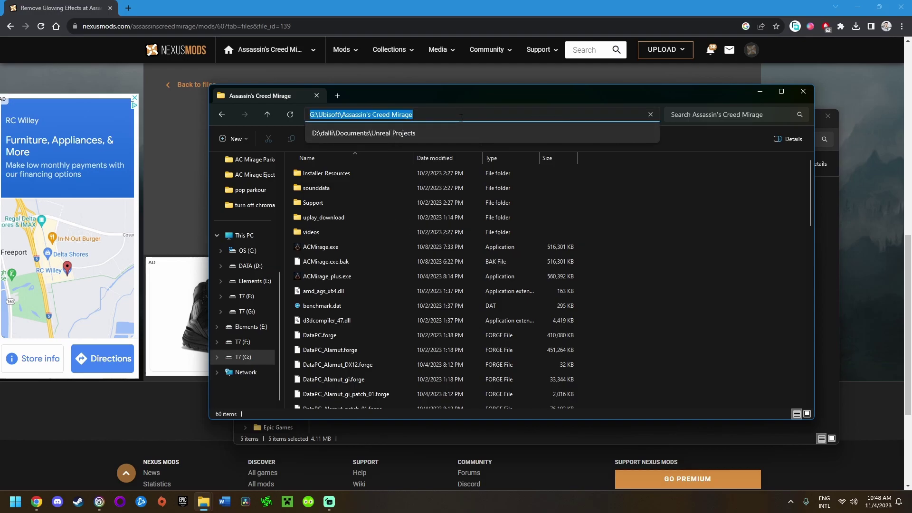
pyautogui.click(655, 228)
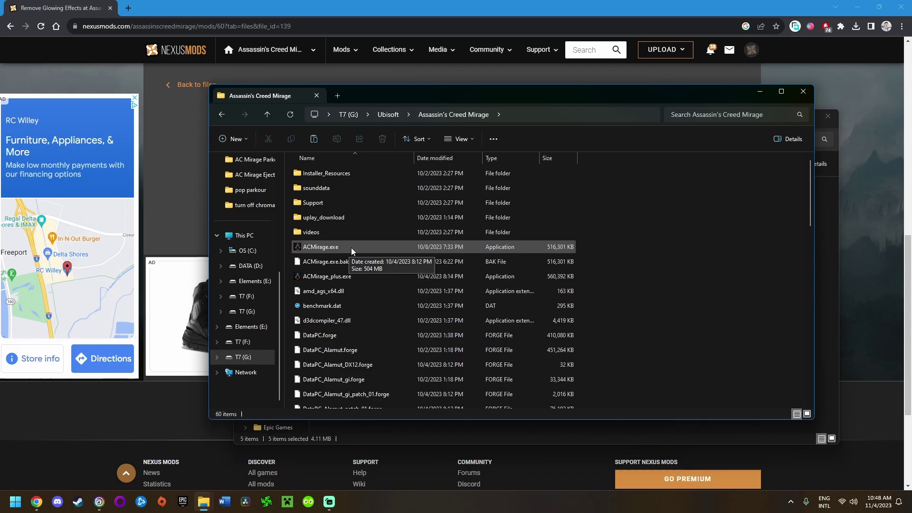
# Step: View Assassin's Creed Mirage's properties in Ubisoft Connect and paste the copied mod files into the game's install folder
pyautogui.click(99, 510)
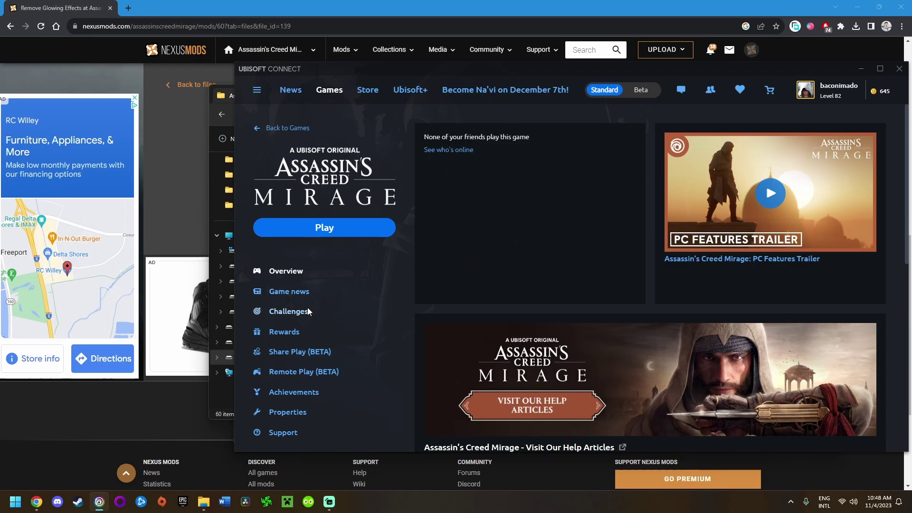
pyautogui.click(300, 413)
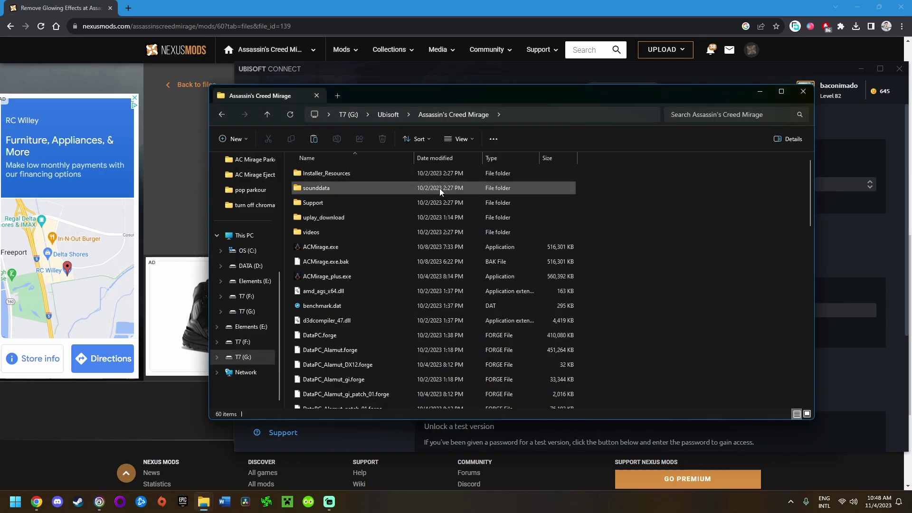
pyautogui.scroll(-15, 645, 271)
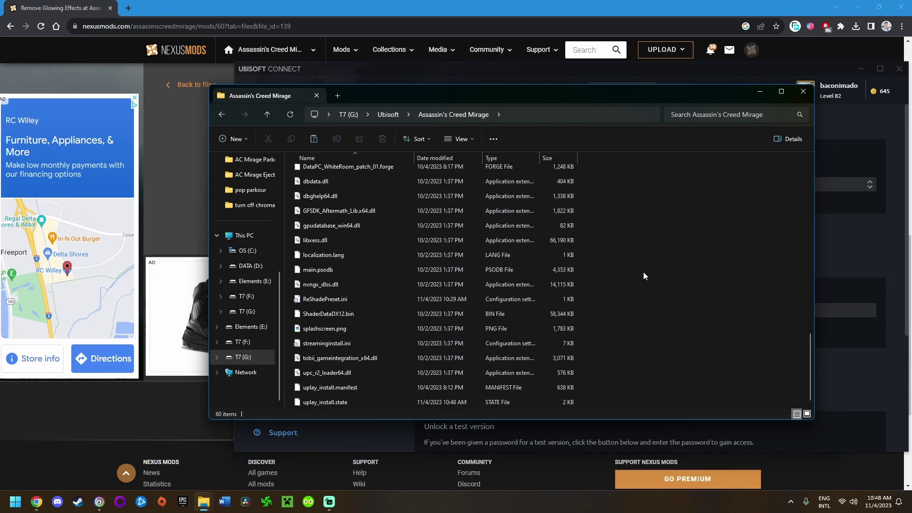
pyautogui.rightClick(632, 346)
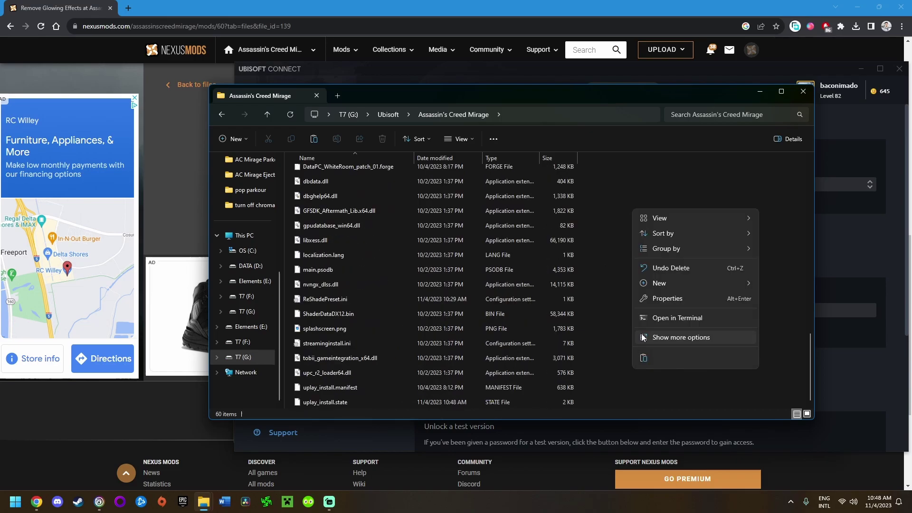
pyautogui.click(648, 359)
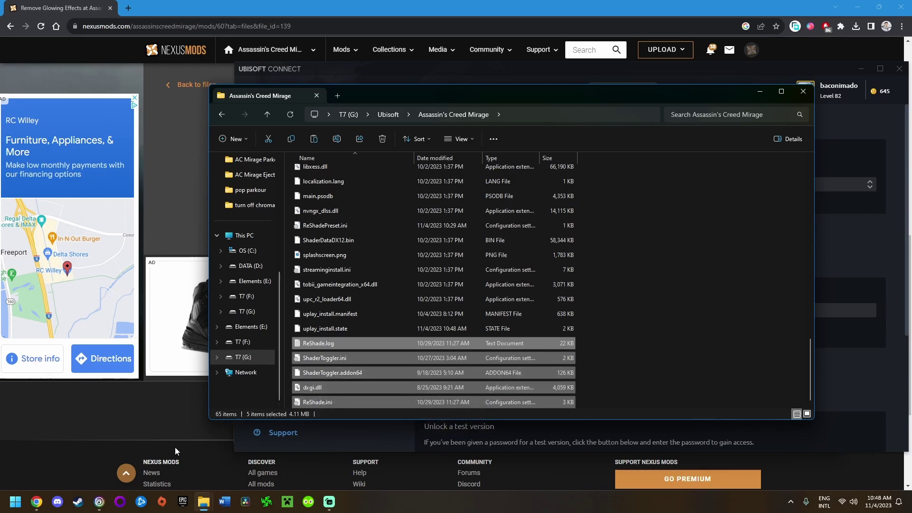
# Step: Launch Assassin's Creed Mirage from Ubisoft Connect and bring the ReShade overlay fully into view on its main menu
pyautogui.click(98, 502)
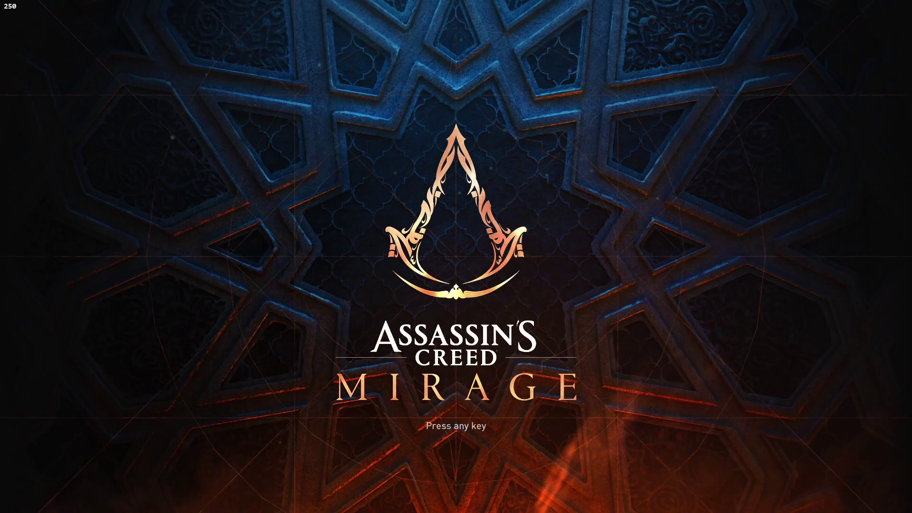
pyautogui.press('Return')
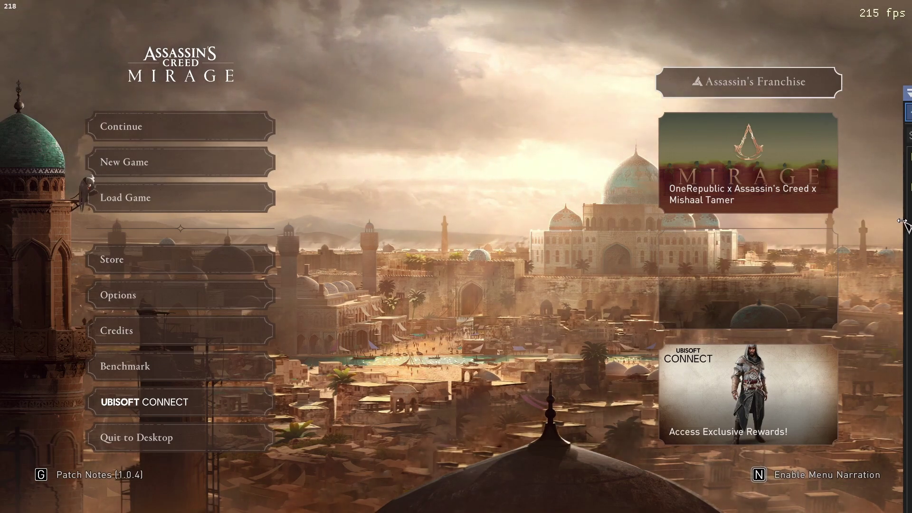
pyautogui.moveTo(901, 221); pyautogui.dragTo(194, 218)
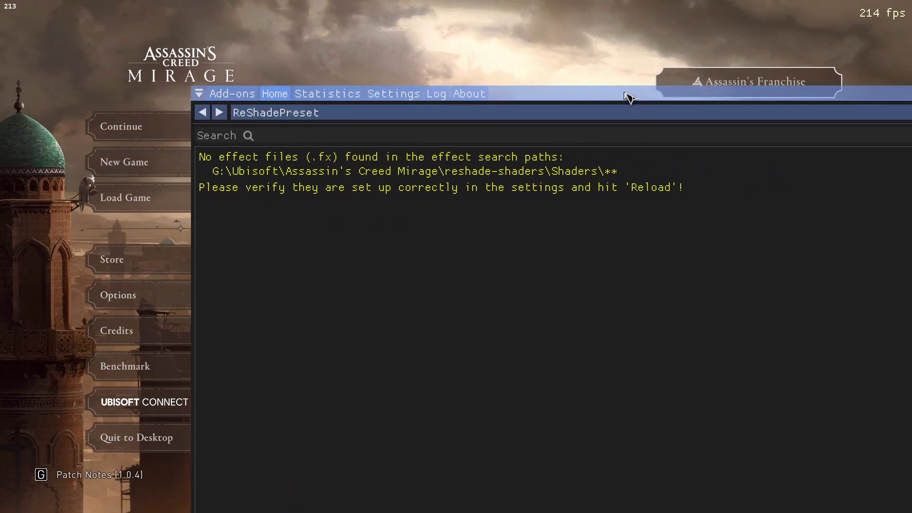
pyautogui.moveTo(627, 96); pyautogui.dragTo(454, 23)
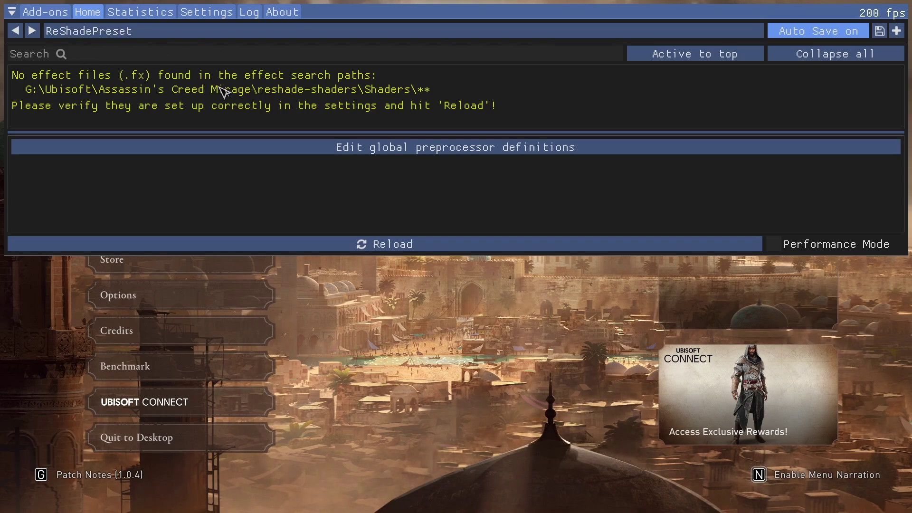
# Step: Show ReShade's add-on settings and examine the add-on search path, including its drive letter
pyautogui.click(46, 12)
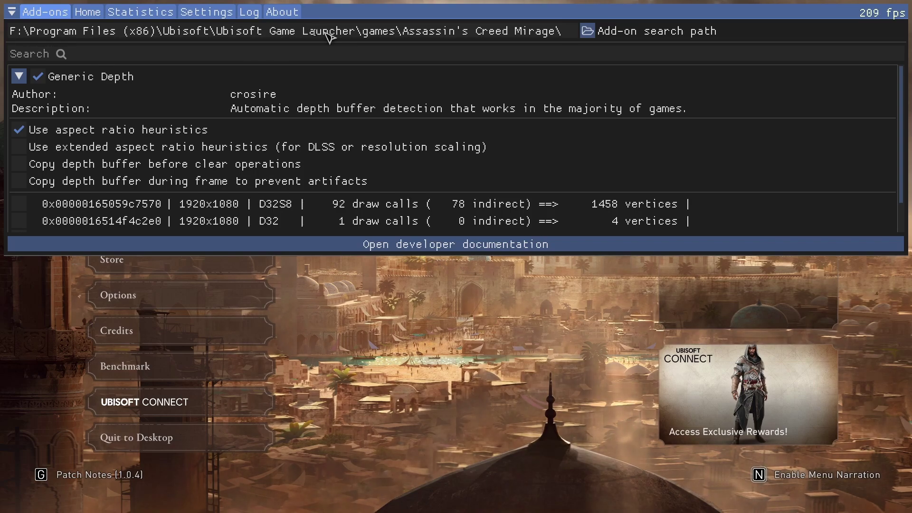
pyautogui.doubleClick(403, 34)
pyautogui.tripleClick(178, 36)
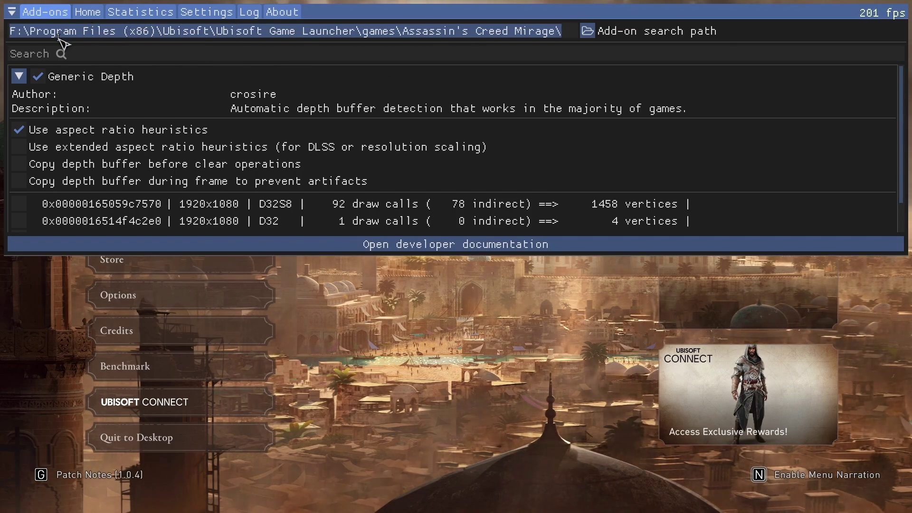
pyautogui.click(13, 31)
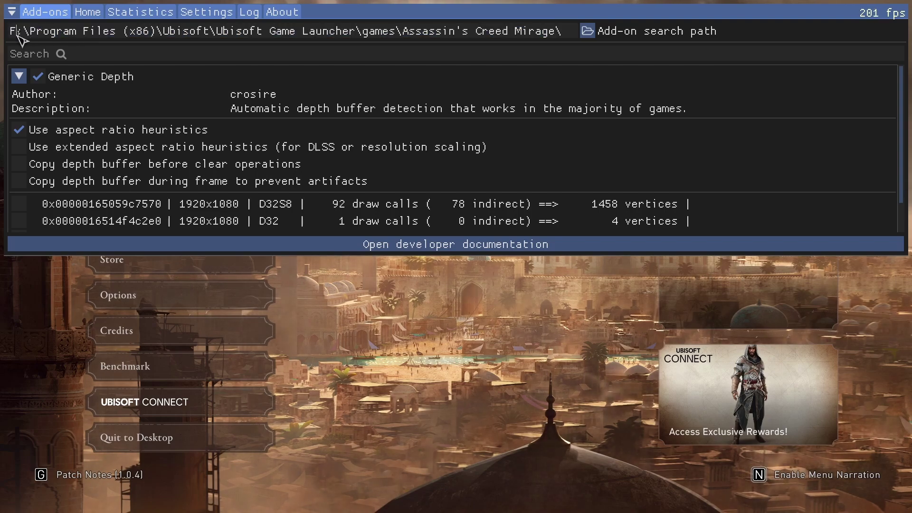
pyautogui.click(51, 31)
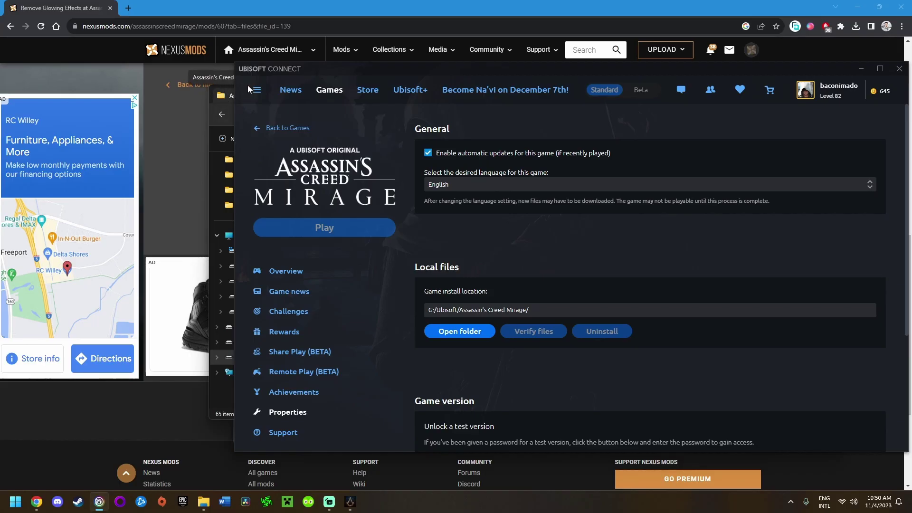
# Step: Switch to the Assassin's Creed Mirage install folder in File Explorer and copy its full path
pyautogui.moveTo(200, 506)
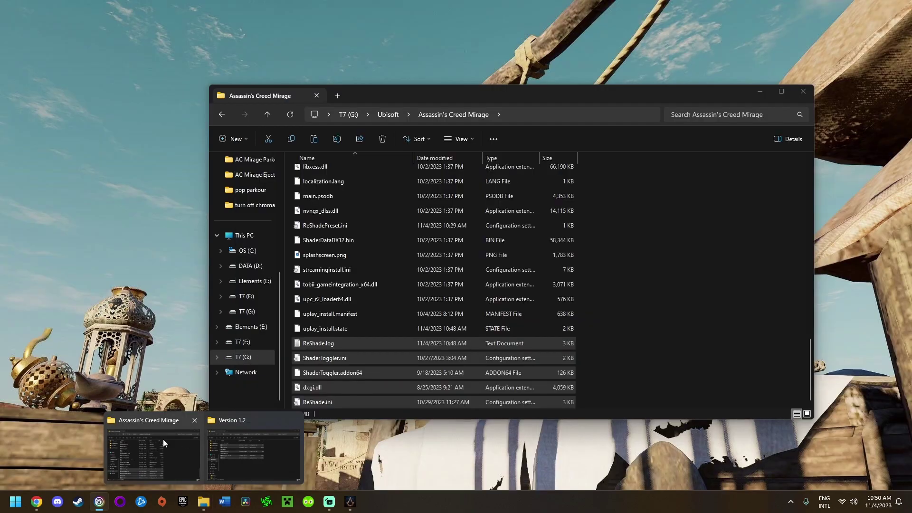
pyautogui.click(163, 439)
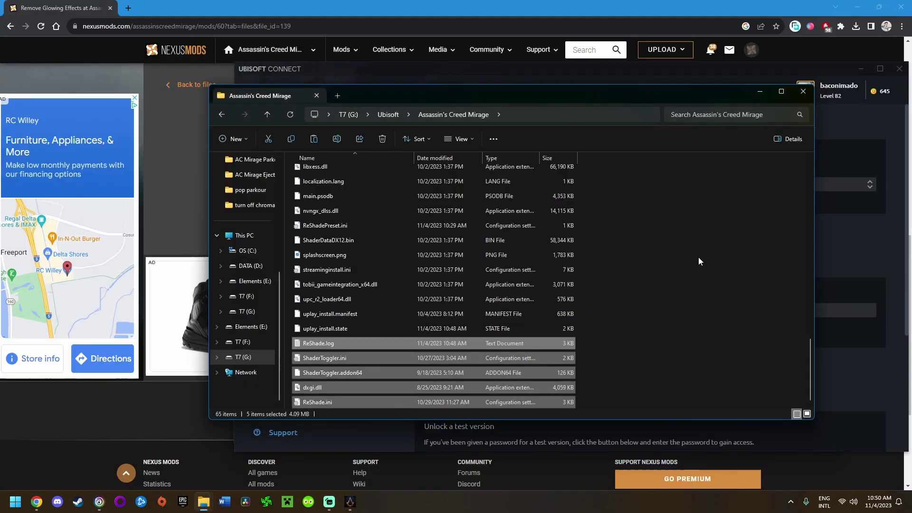
pyautogui.click(671, 238)
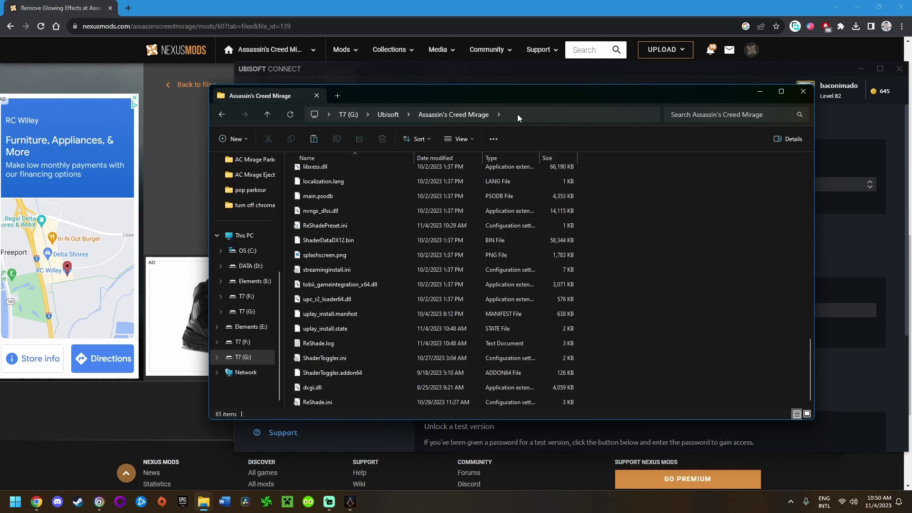
pyautogui.click(517, 114)
pyautogui.hotkey('ctrl', 'c')
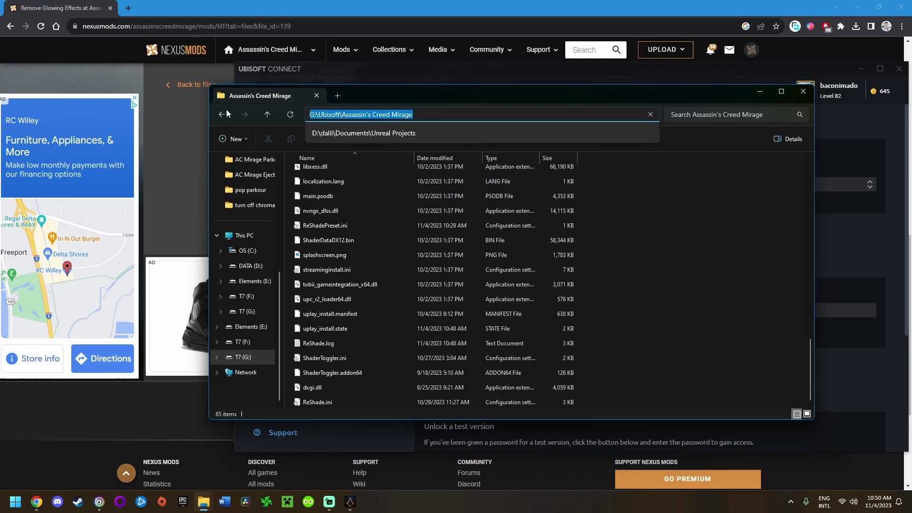
pyautogui.click(708, 228)
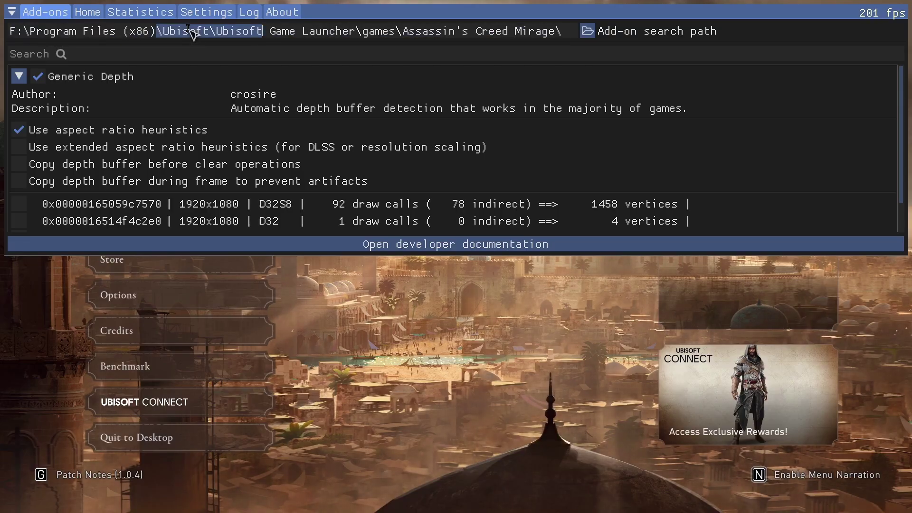
# Step: Replace ReShade's add-on search path with G:\Ubisoft\Assassin's Creed Mirage\ using the copied folder path
pyautogui.hotkey('ctrl', 'a')
pyautogui.press('BackSpace')
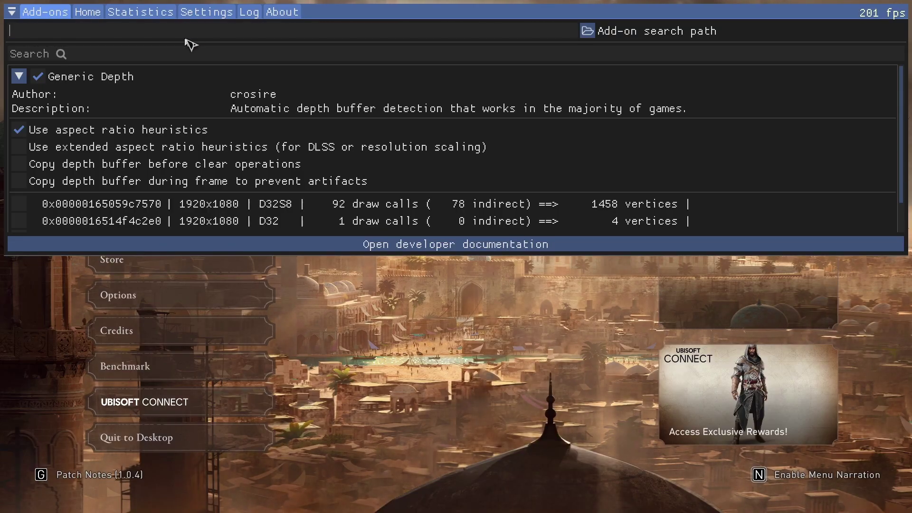
pyautogui.hotkey('ctrl', 'v')
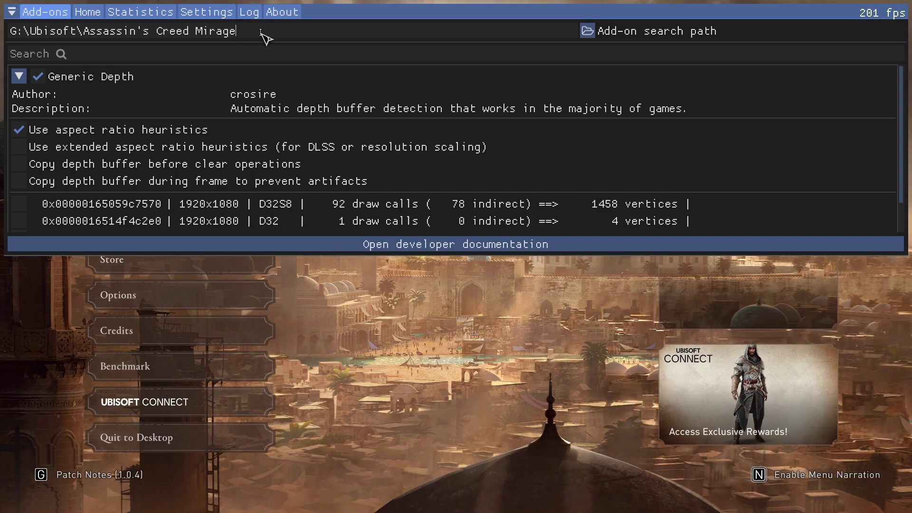
pyautogui.write('\\')
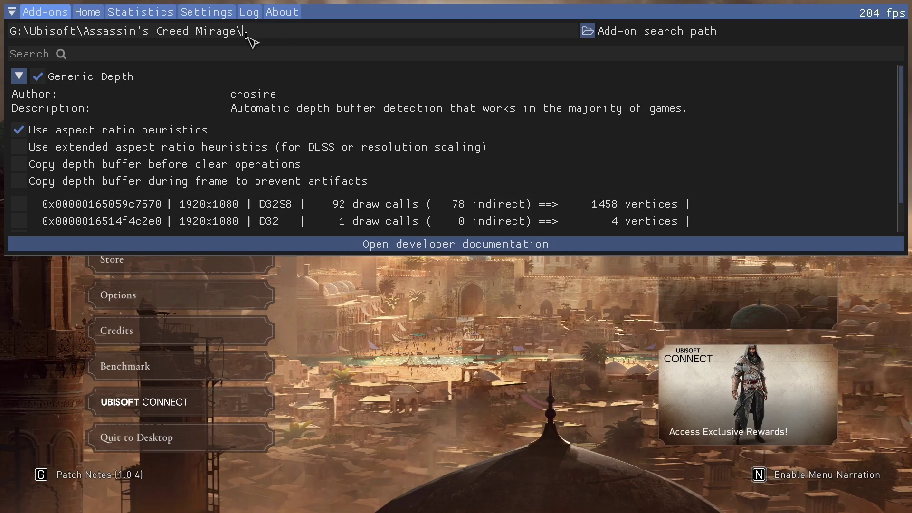
# Step: Leave the ReShade overlay, restart Assassin's Creed Mirage from Ubisoft Connect, and reopen the overlay on the main menu
pyautogui.click(85, 16)
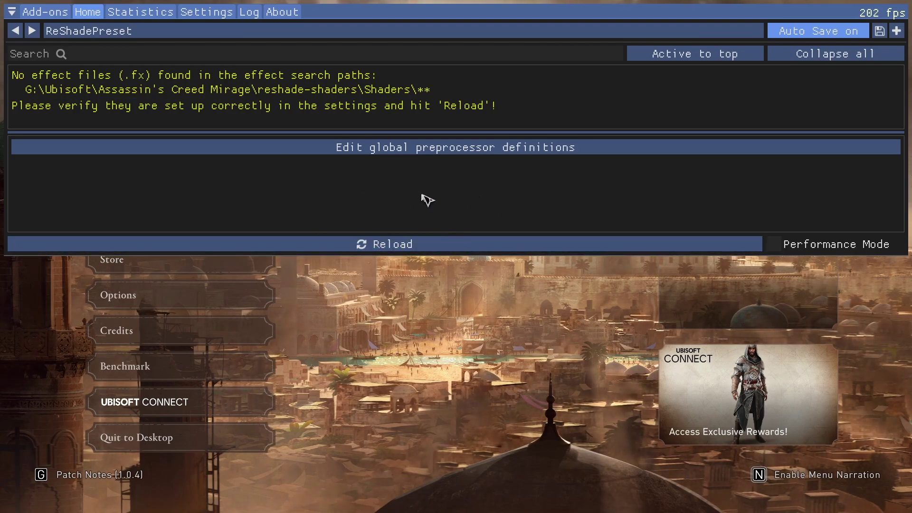
pyautogui.press('Home')
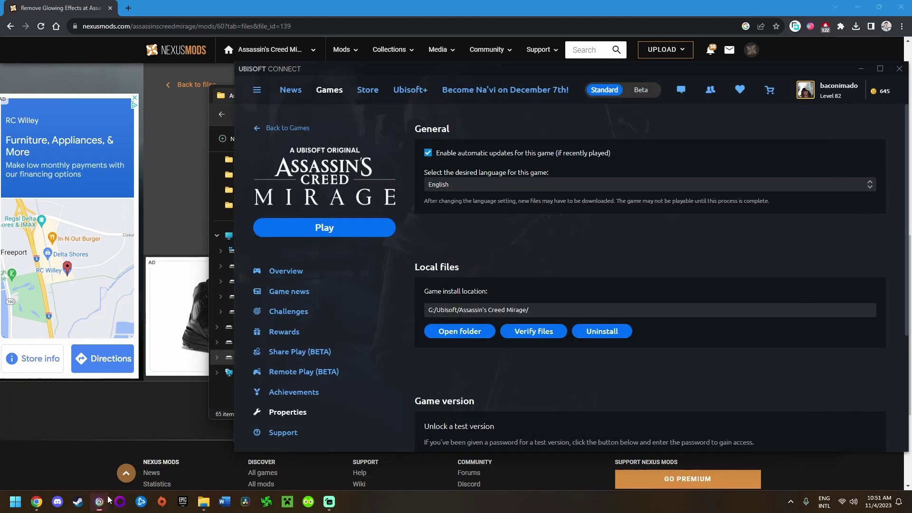
pyautogui.click(322, 233)
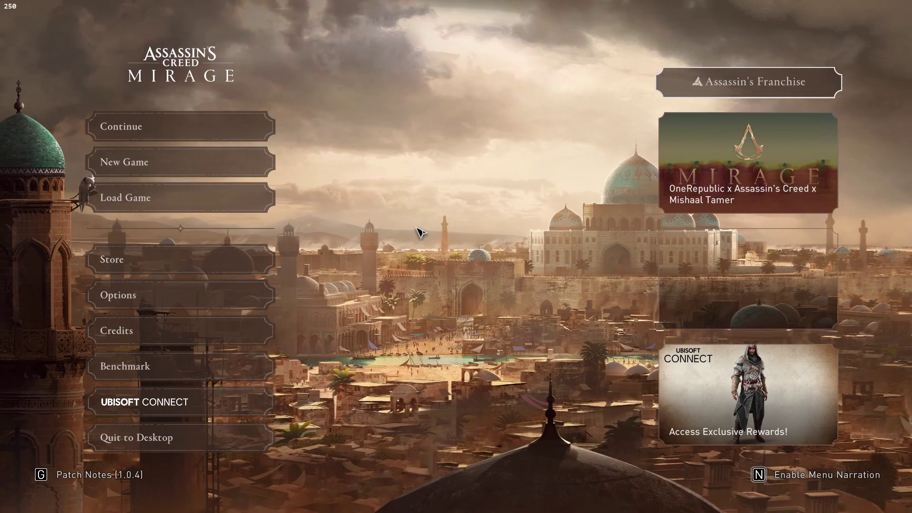
pyautogui.press('Home')
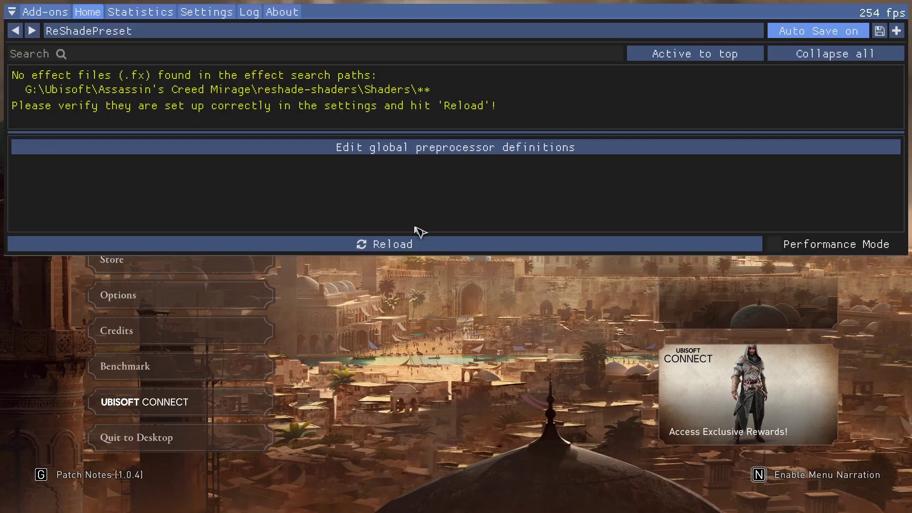
# Step: In the ReShade add-on list, collapse Generic Depth and expand Shader Toggler
pyautogui.click(44, 13)
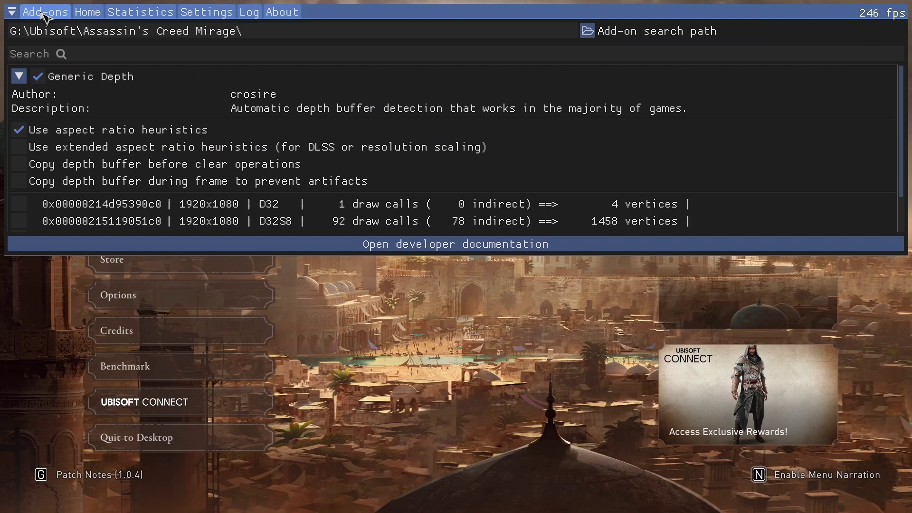
pyautogui.scroll(-3, 133, 121)
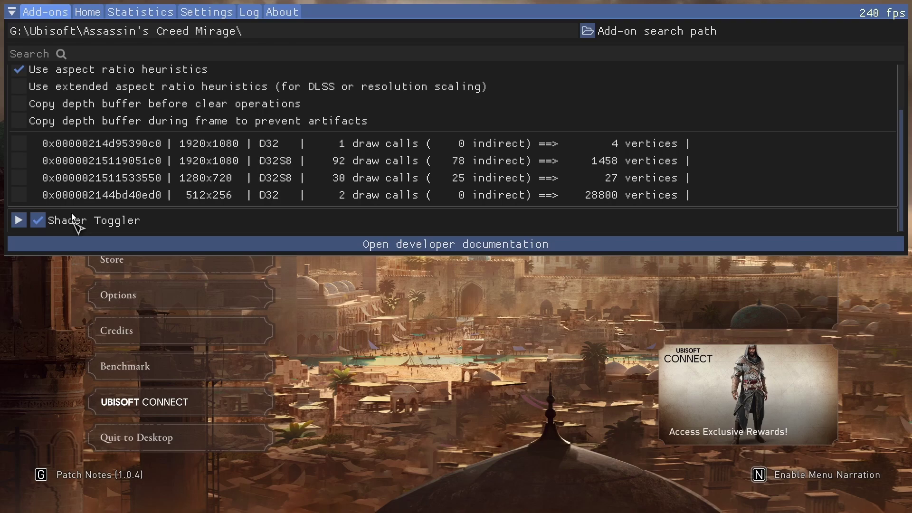
pyautogui.scroll(3, 76, 213)
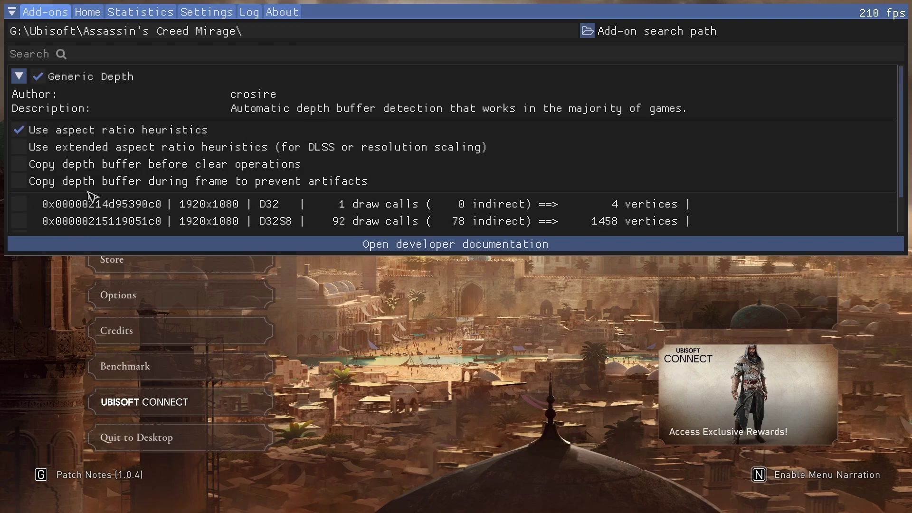
pyautogui.click(19, 77)
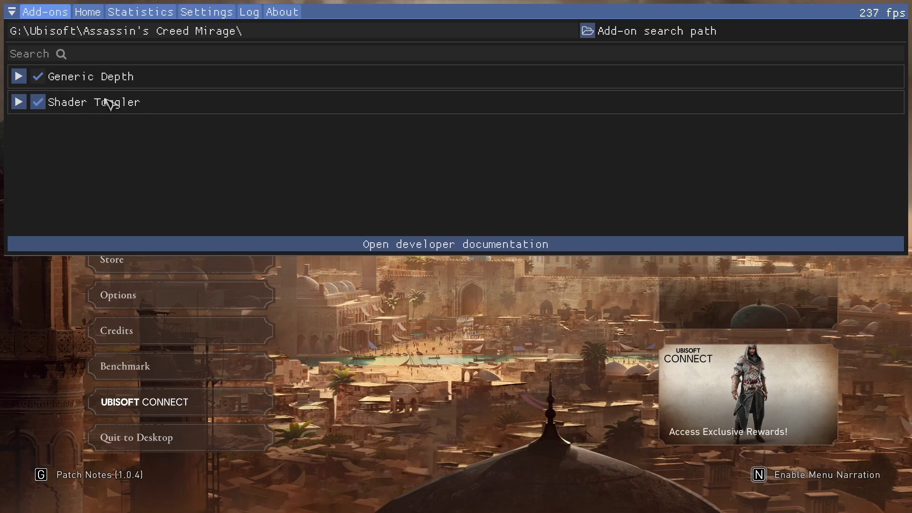
pyautogui.click(19, 103)
# Step: Examine Shader Toggler's list of toggle groups, including their shortcut keys and startup status
pyautogui.scroll(-6, 153, 155)
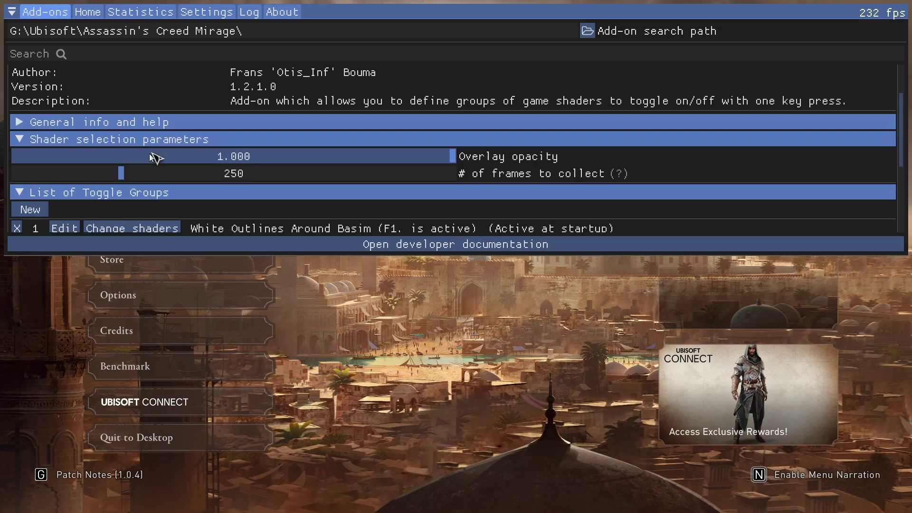
pyautogui.scroll(2, 304, 152)
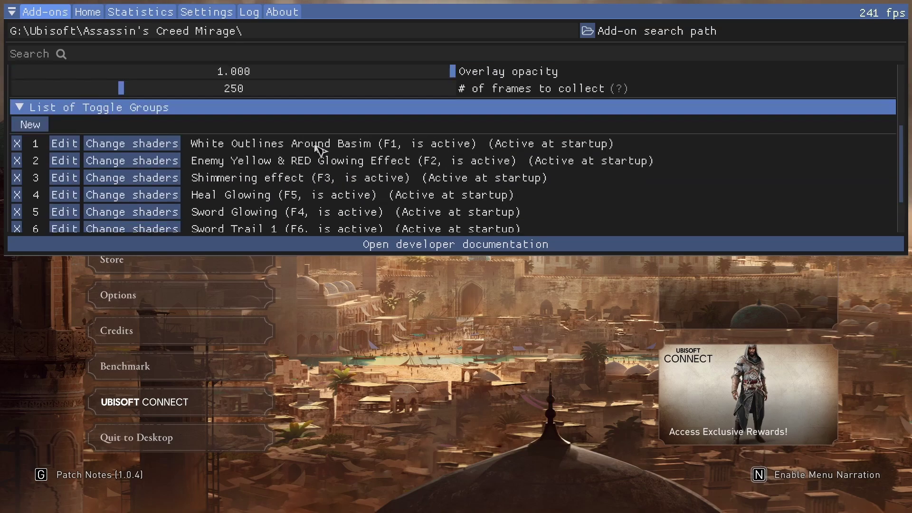
pyautogui.scroll(-2, 420, 168)
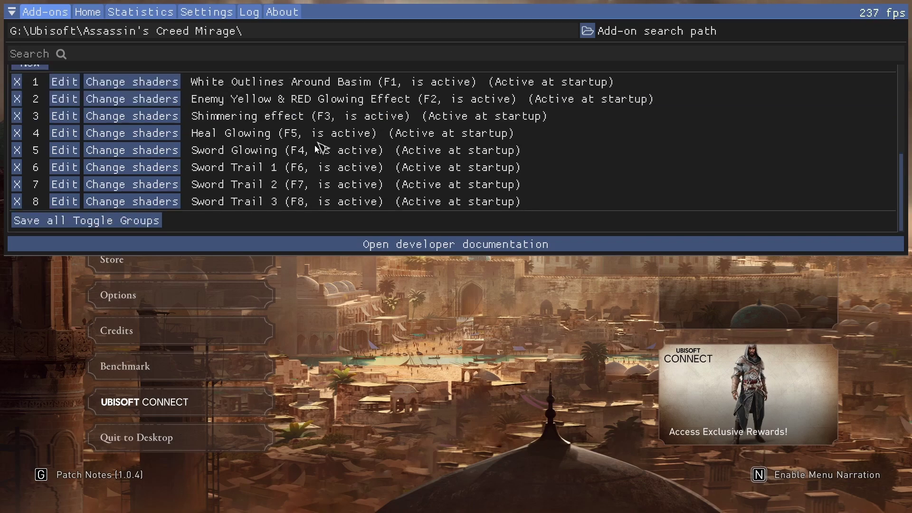
pyautogui.scroll(2, 331, 153)
pyautogui.scroll(-2, 335, 156)
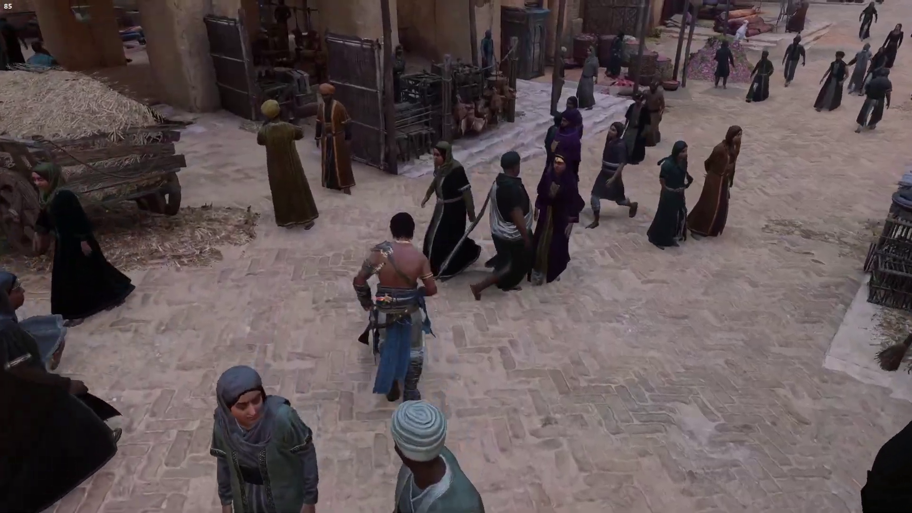
# Step: During gameplay, open the Enemy Yellow & RED Glowing Effect group for editing, switch its startup activation off and back on, and close the overlay
pyautogui.press('w')
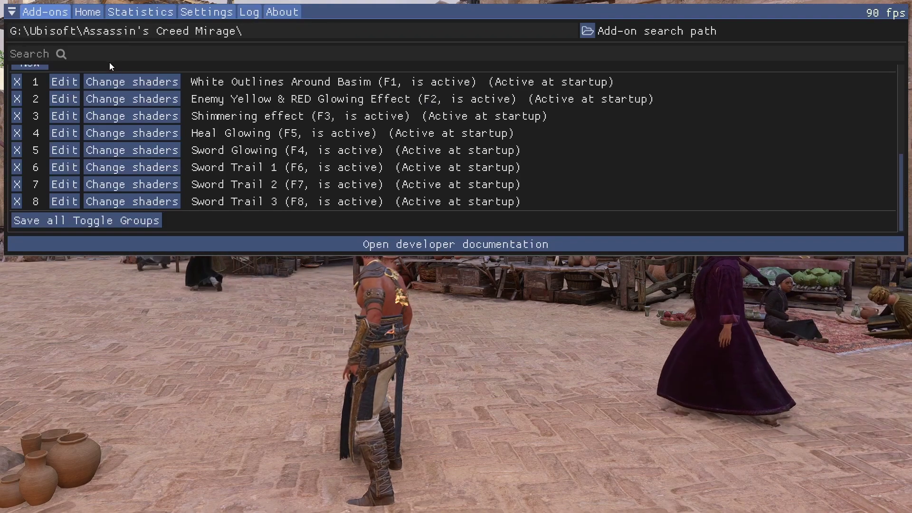
pyautogui.click(64, 99)
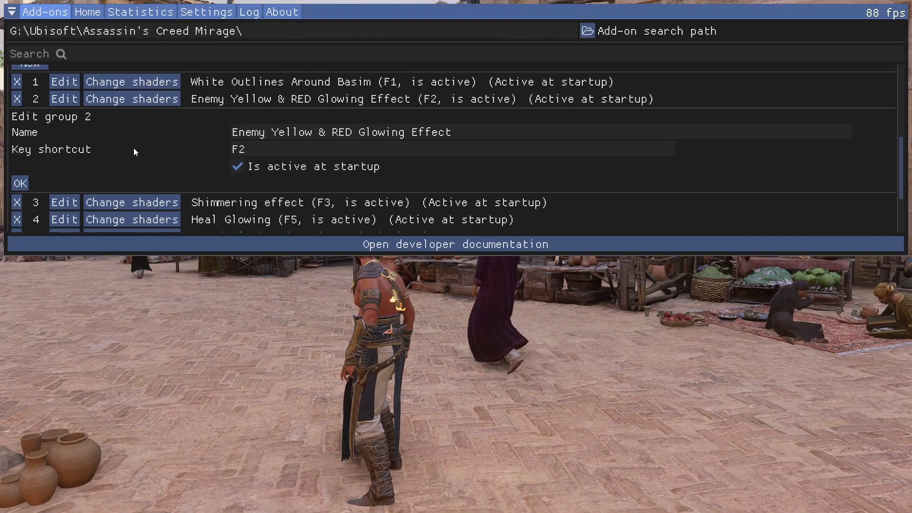
pyautogui.click(239, 168)
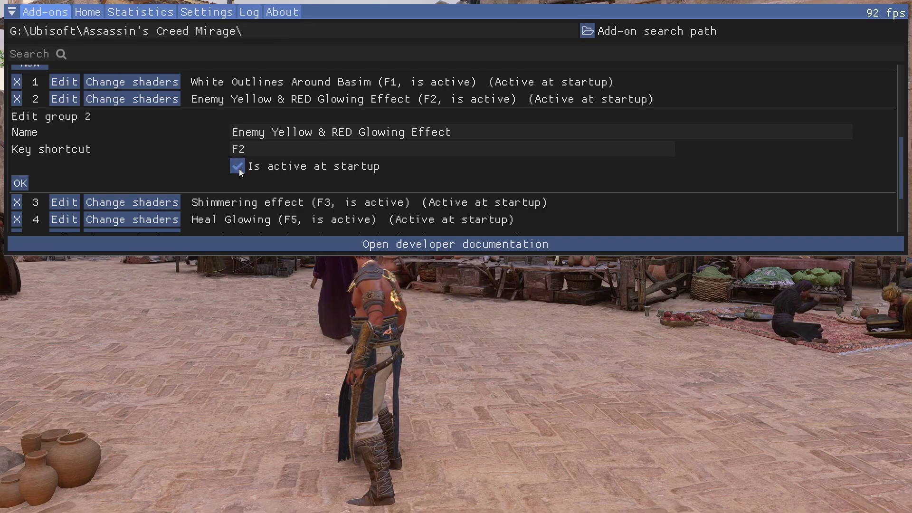
pyautogui.click(238, 167)
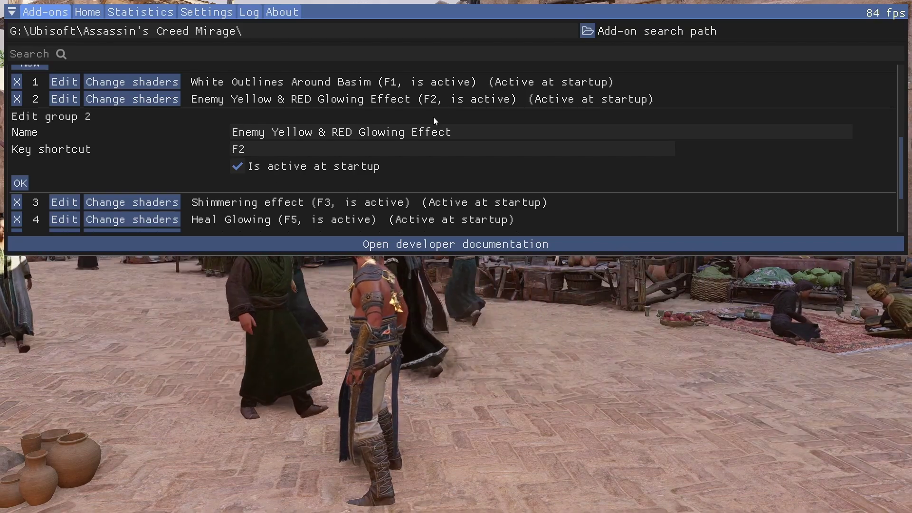
pyautogui.press('Home')
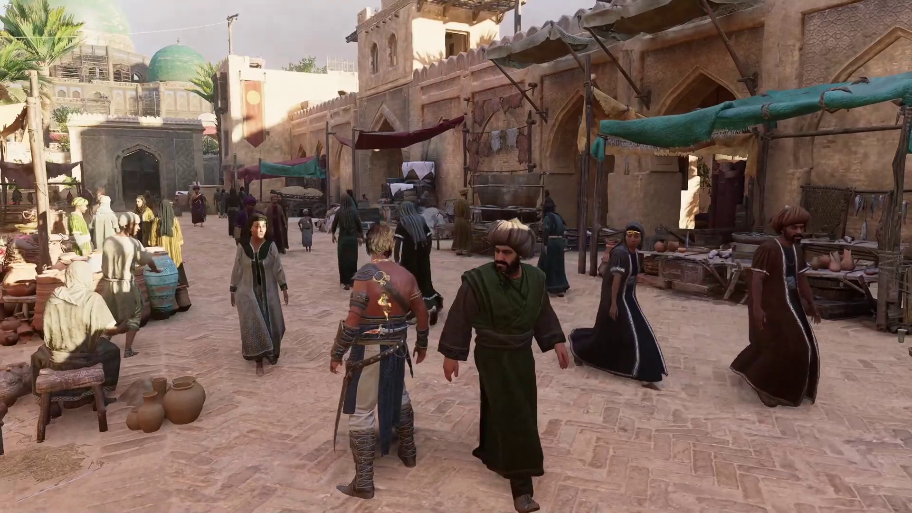